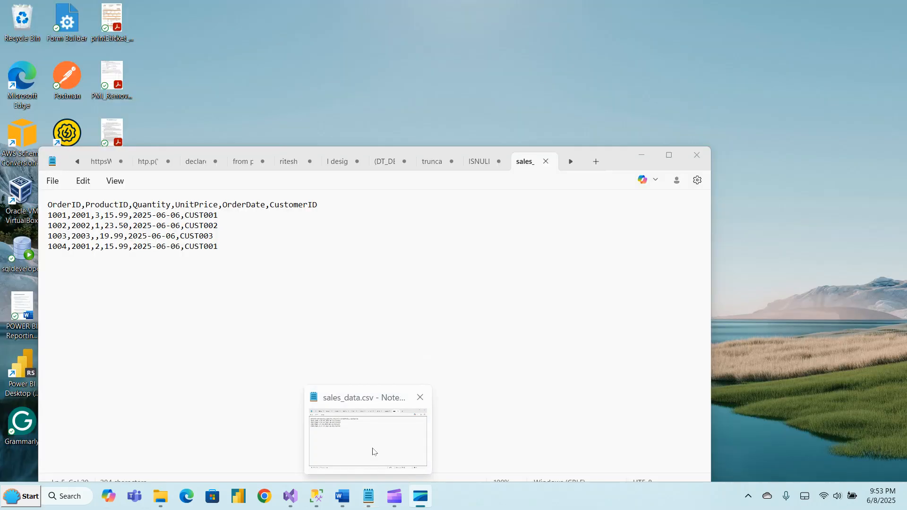
Open the sales_data.csv window in Notepad, examine its header and sample order rows, and minimize it.
click(373, 452)
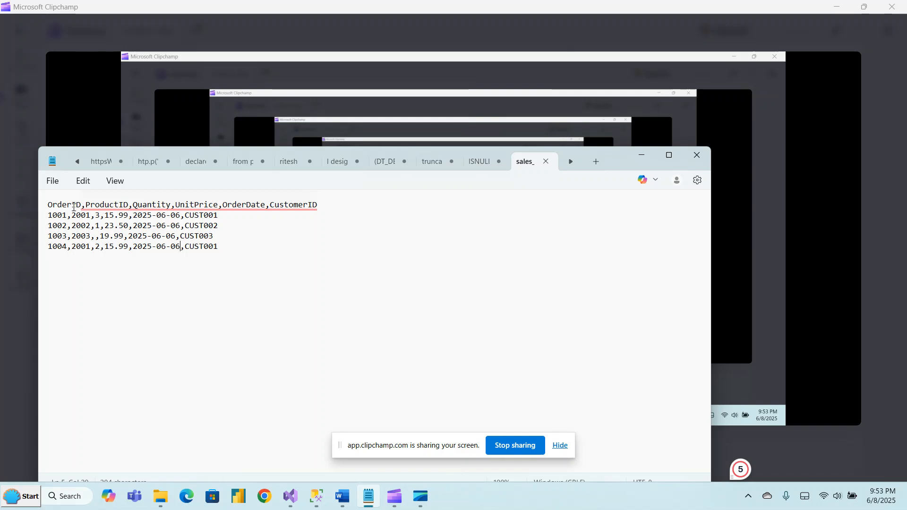
mouse_move(177, 208)
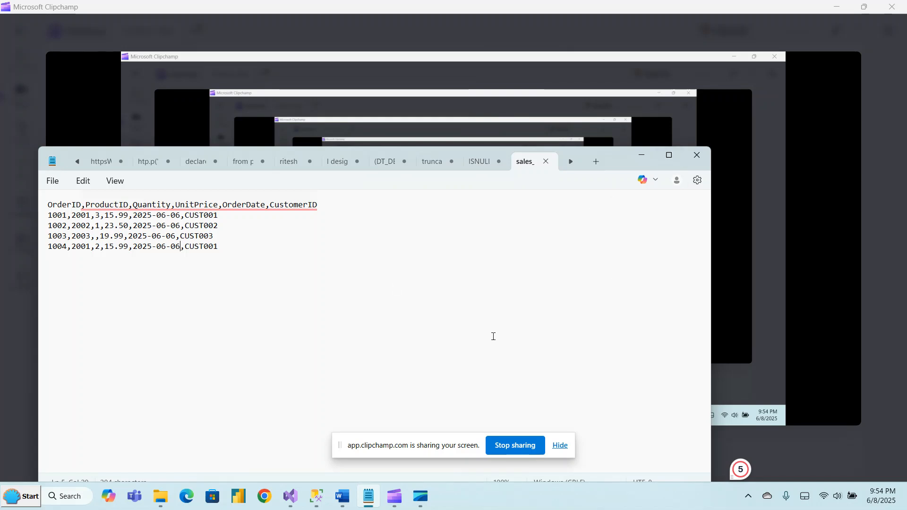
click(642, 158)
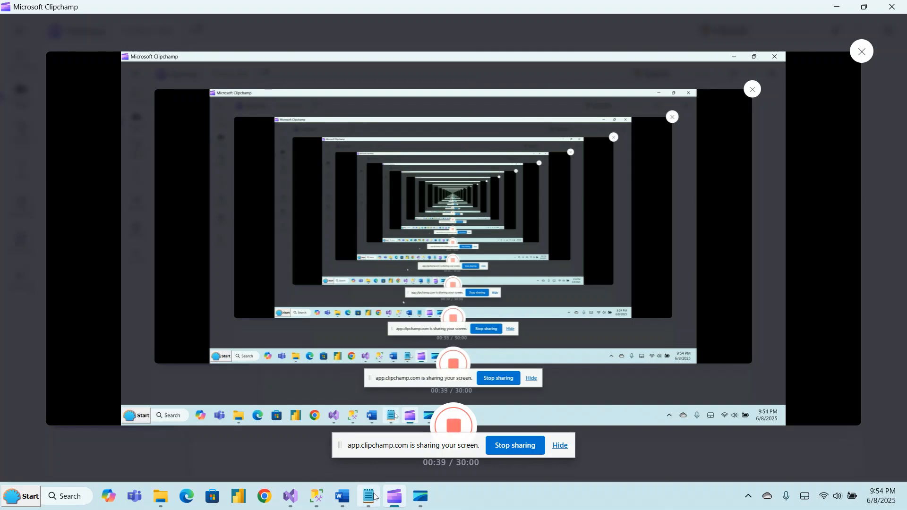
Switch to the SSIS Package Documentation in Word and review its package name, objective and source sections, checking the source against sales_data.csv.
mouse_move(341, 499)
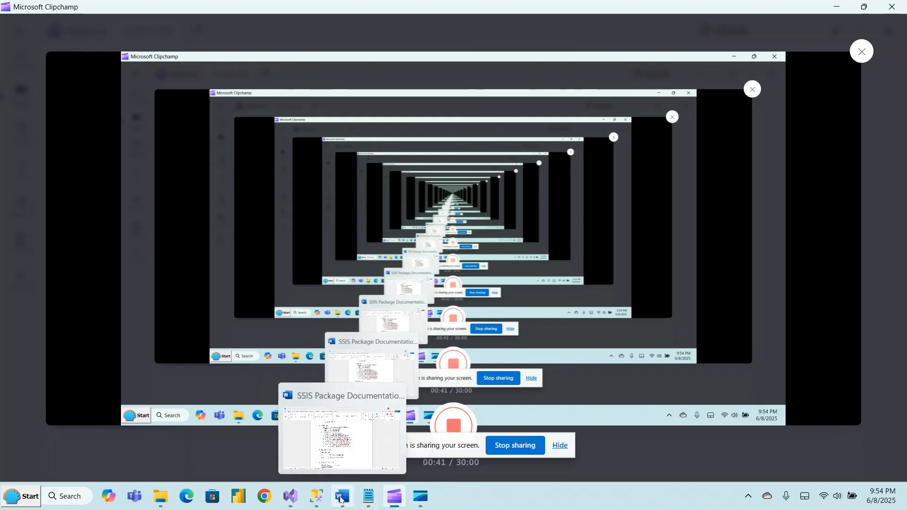
click(340, 457)
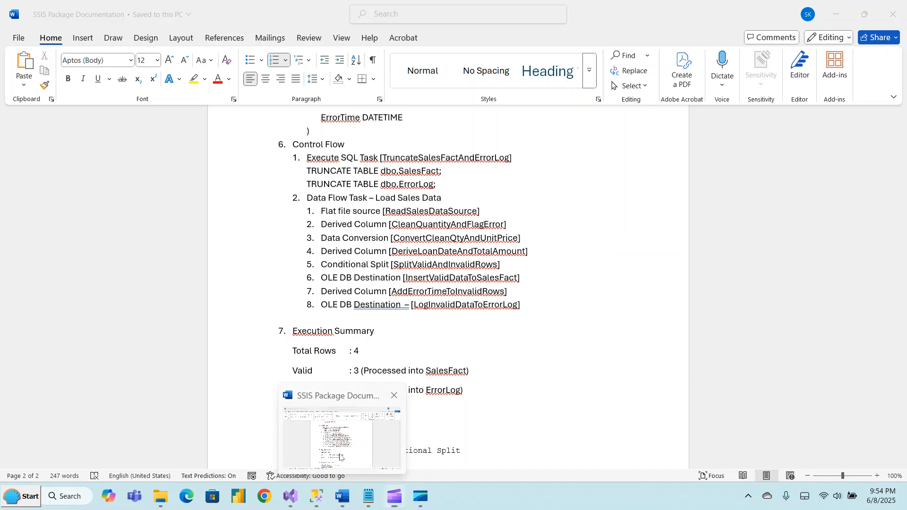
click(340, 458)
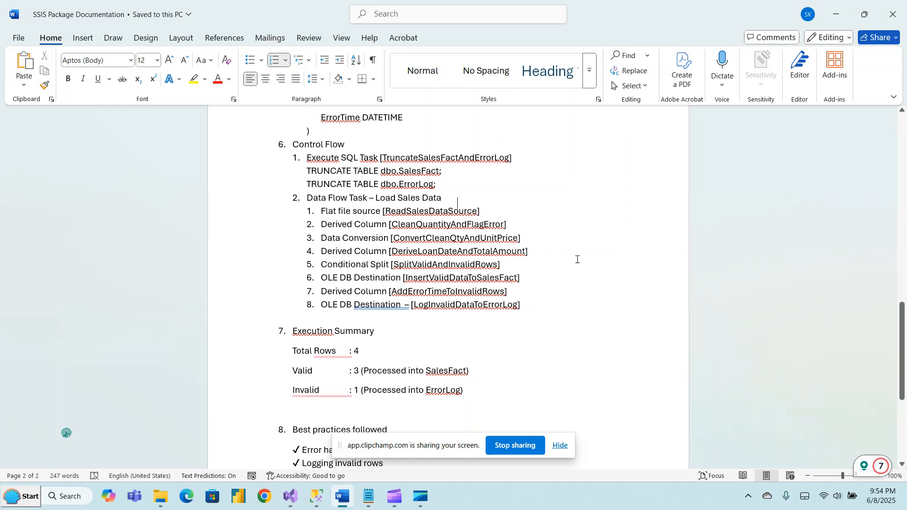
scroll(577, 259, up, 8)
scroll(577, 259, up, 4)
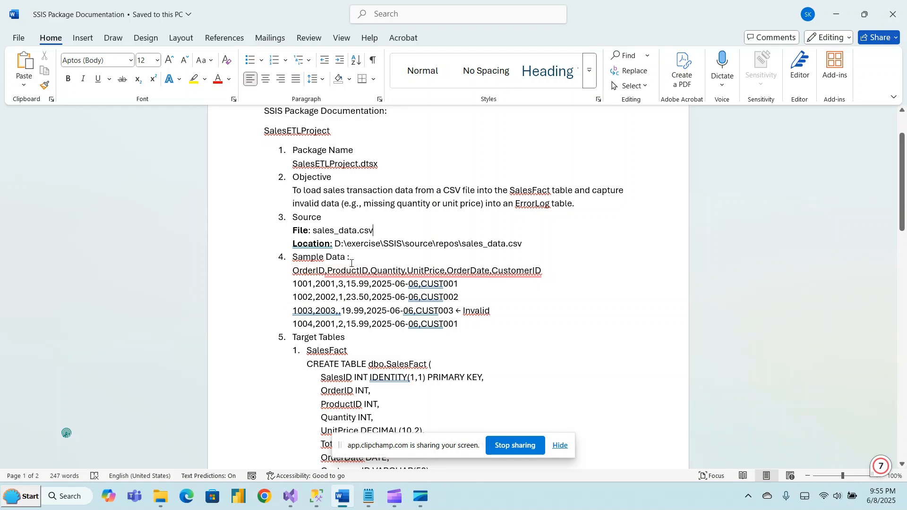
click(369, 504)
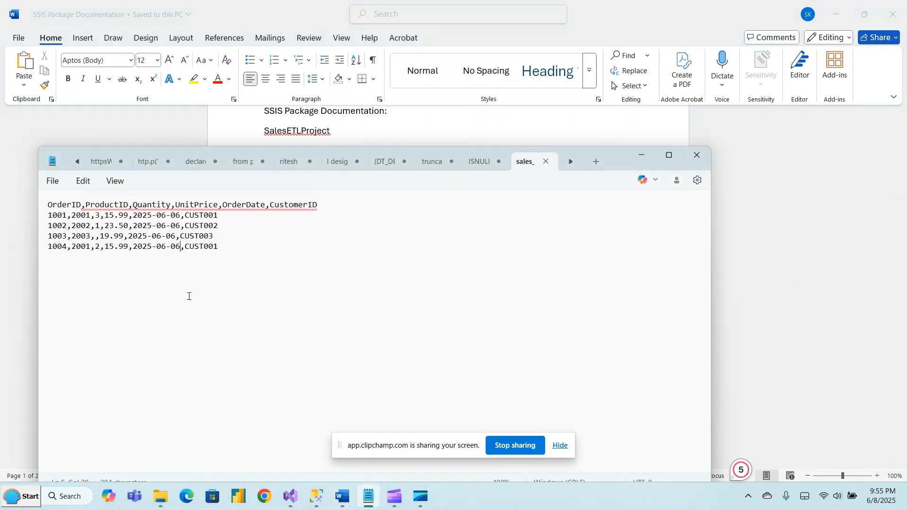
click(643, 159)
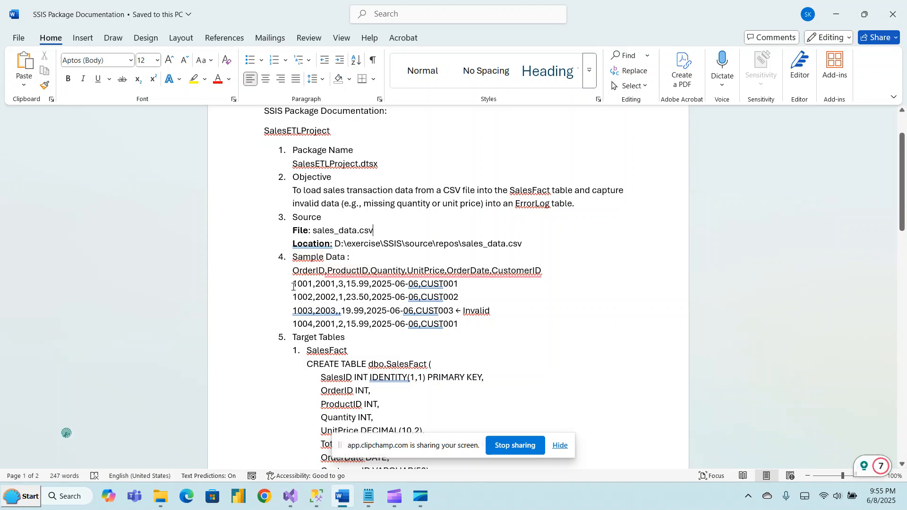
Review the Target Tables section of the documentation, examining the SalesFact and ErrorLog table definitions.
click(498, 340)
key(Down)
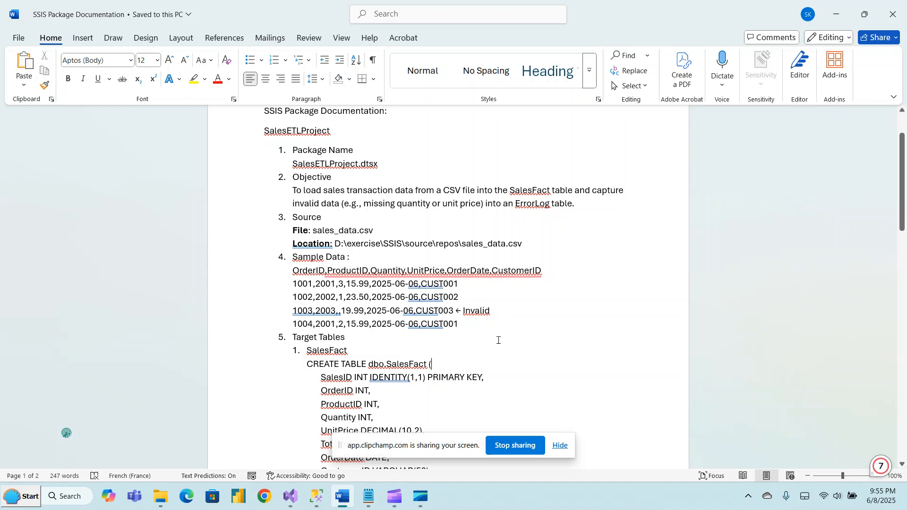
scroll(498, 340, down, 5)
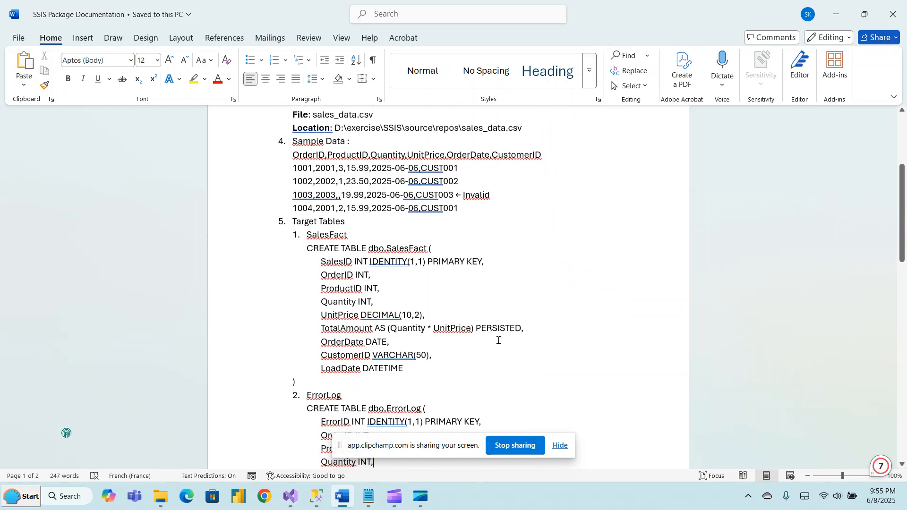
scroll(498, 340, down, 3)
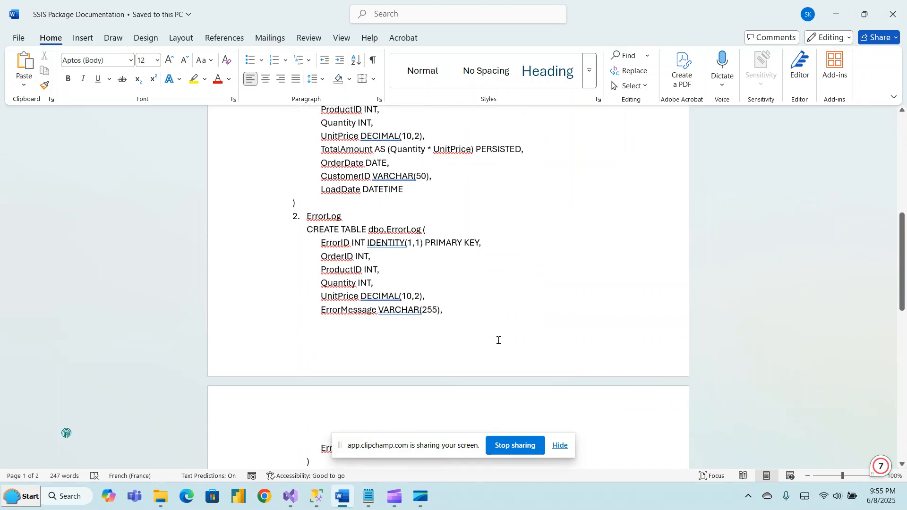
scroll(498, 340, up, 3)
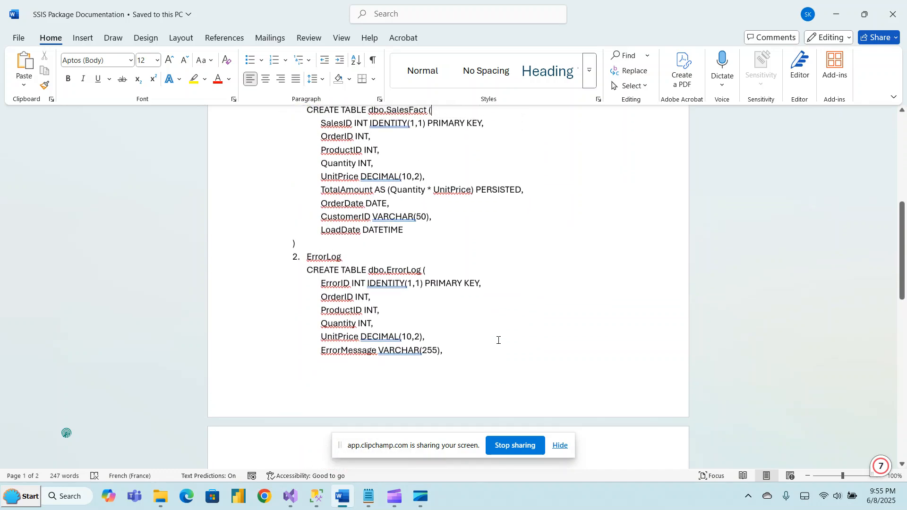
scroll(498, 340, up, 1)
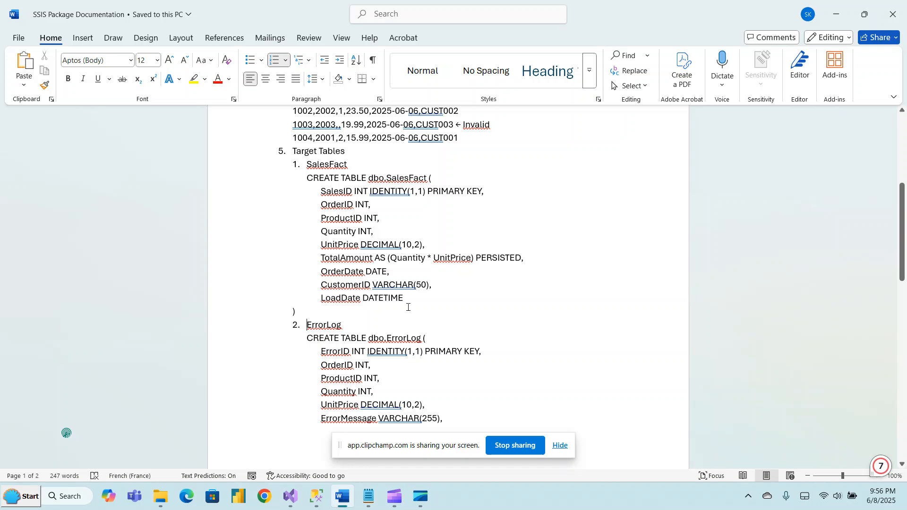
scroll(408, 307, down, 3)
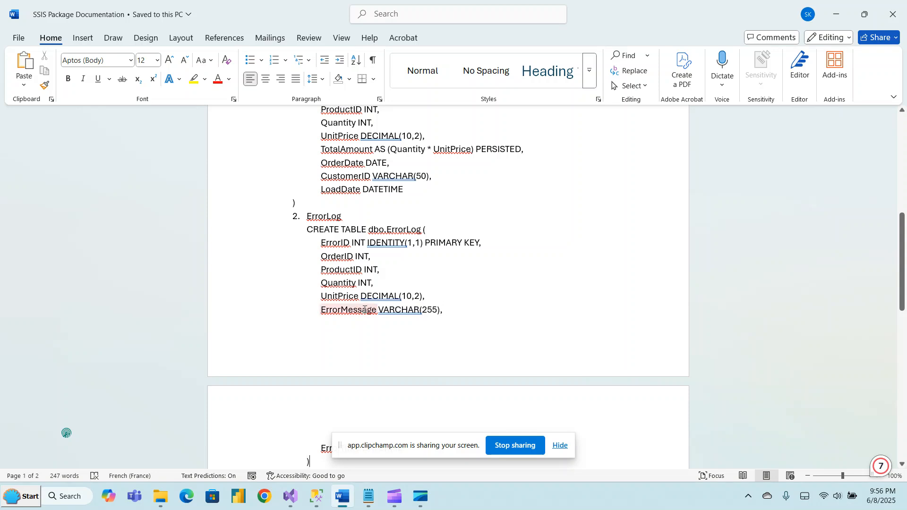
scroll(364, 309, down, 2)
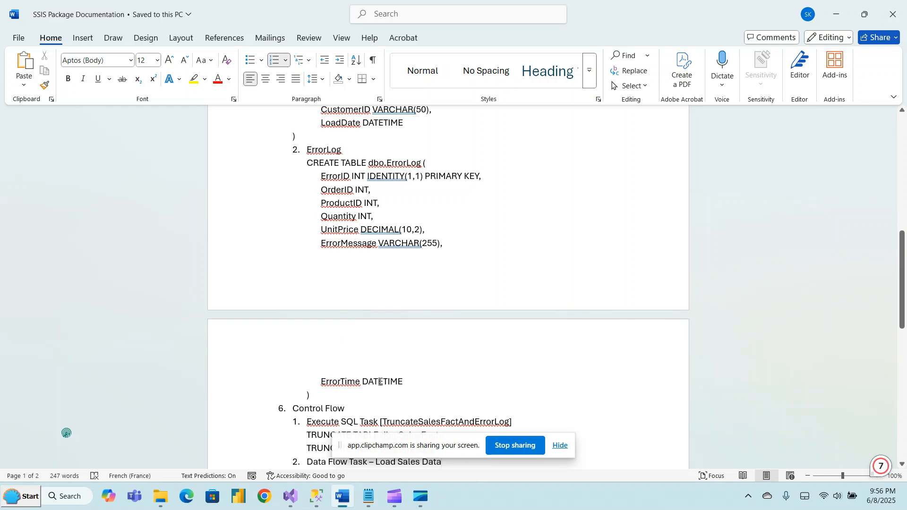
Read the Control Flow section, covering the Execute SQL Task and the Load Sales Data flow components.
click(421, 382)
key(Down)
key(Down)
key(Down)
key(Down)
key(Down)
key(Down)
key(Down)
key(Down)
key(Down)
key(Down)
key(Down)
key(Down)
key(Down)
key(Down)
key(Down)
key(Down)
key(Down)
key(Down)
key(Down)
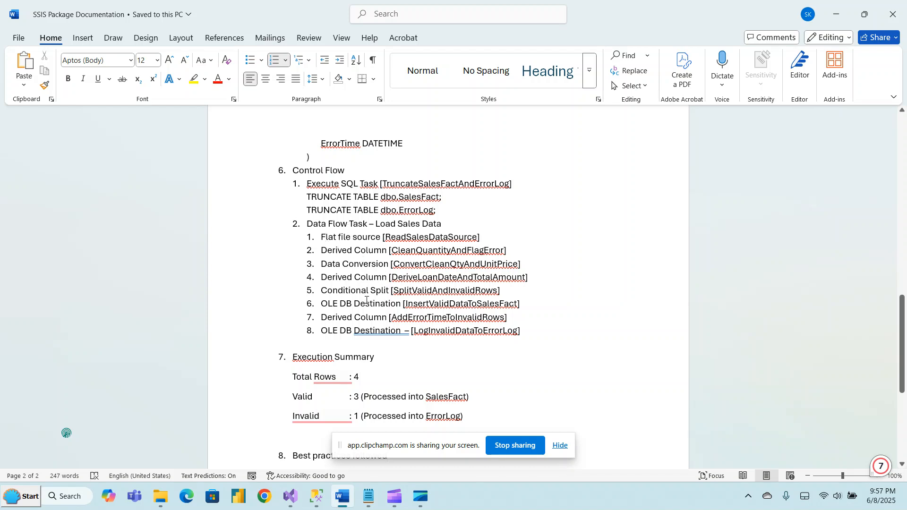
Switch to SalesETLProject in Visual Studio and open the data flow of the Load Sales Data task.
mouse_move(290, 498)
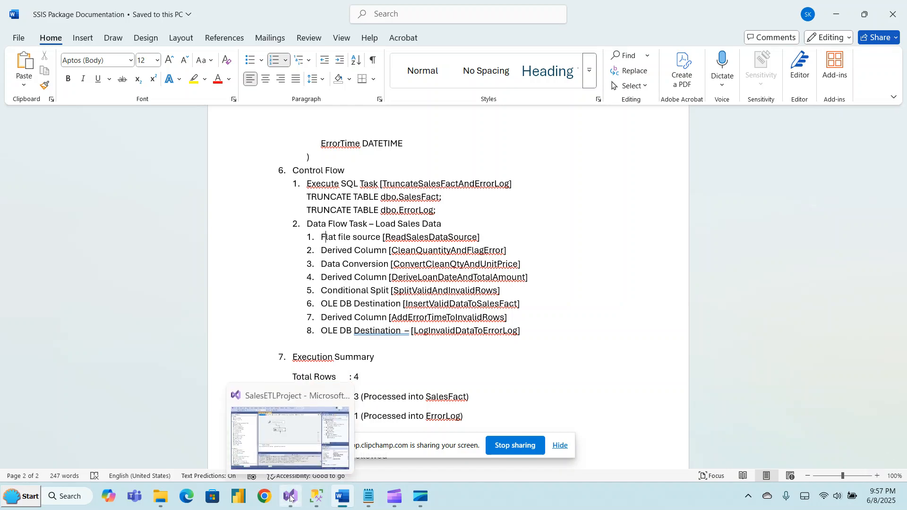
click(292, 440)
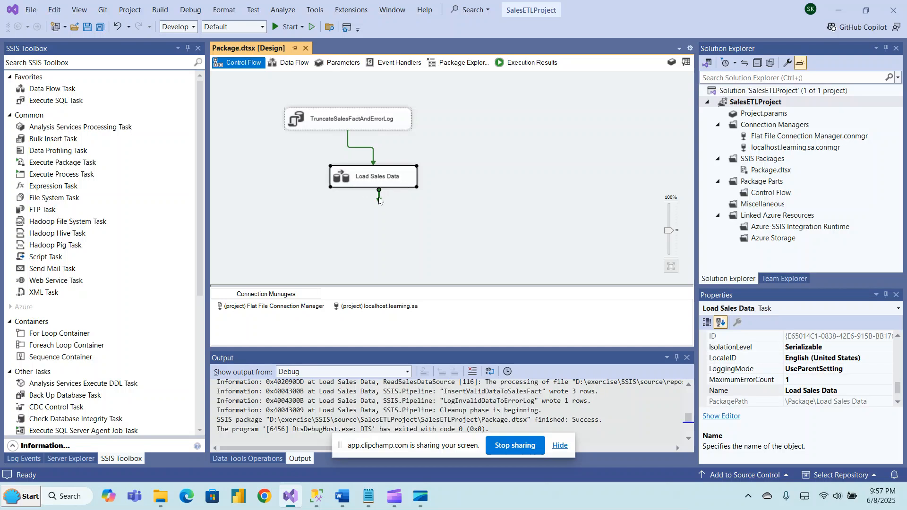
double_click(410, 181)
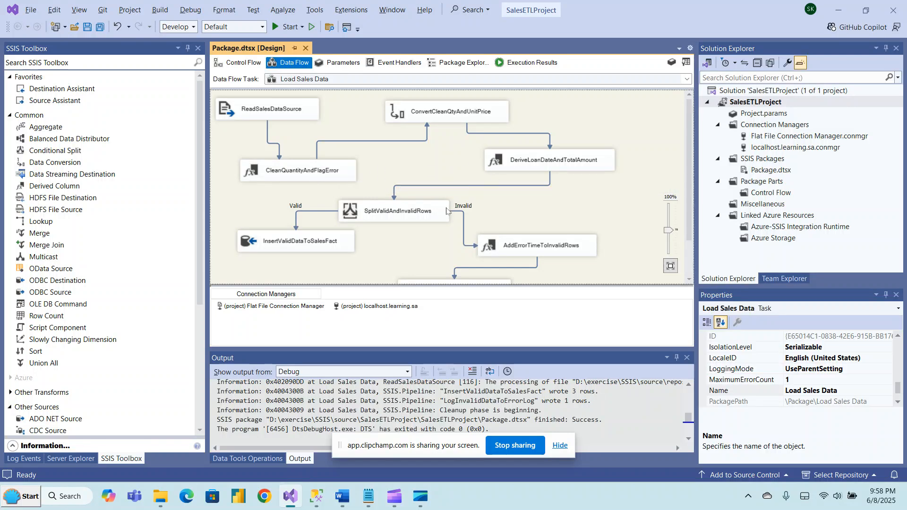
Compare the Load Sales Data components with the documented list, examining the flow through InsertValidDataToSalesFact and down to LogInvalidDataToErrorLog.
key(alt+Tab)
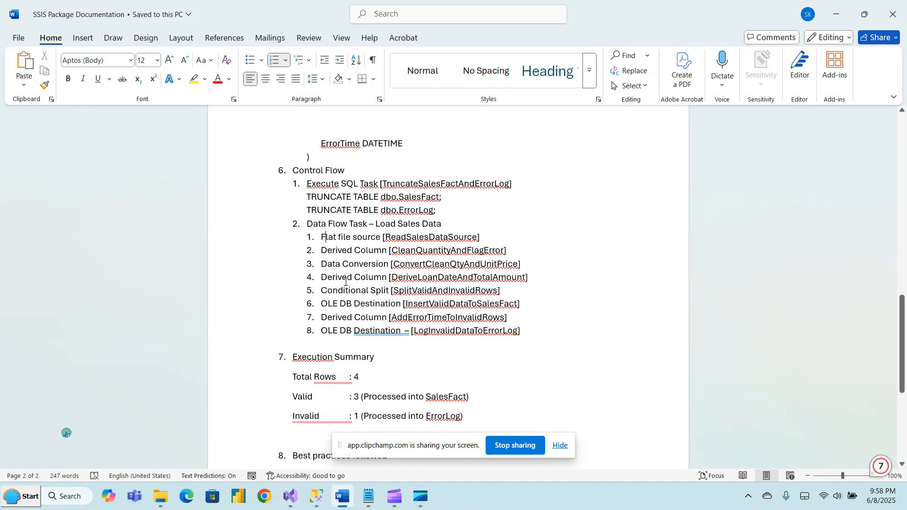
key(alt+Tab)
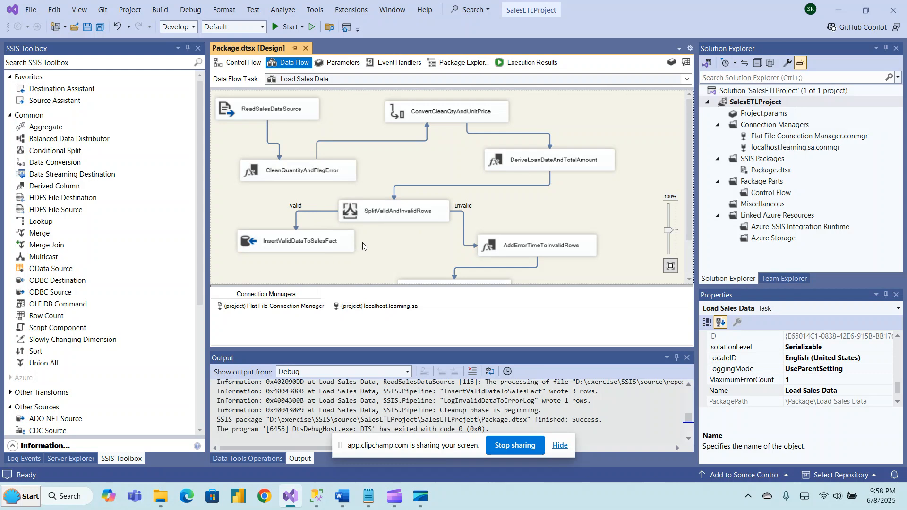
key(Tab)
key(Tab)
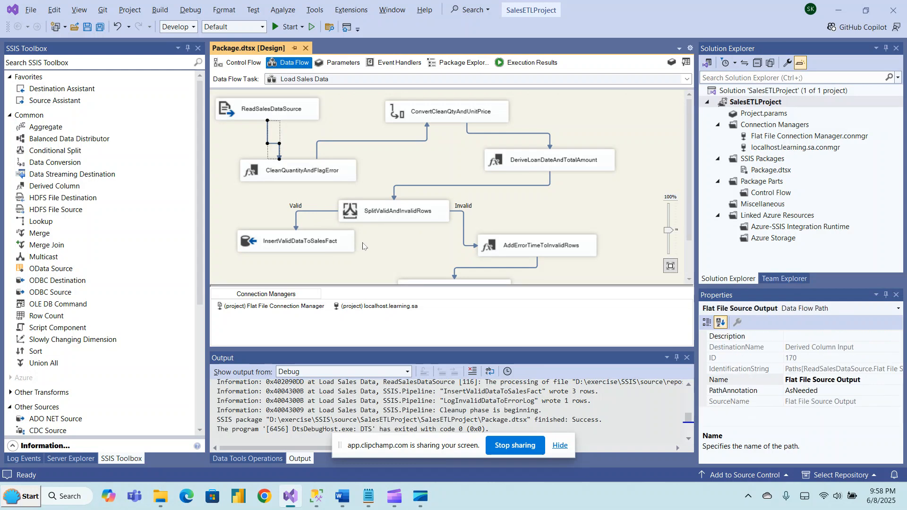
click(264, 250)
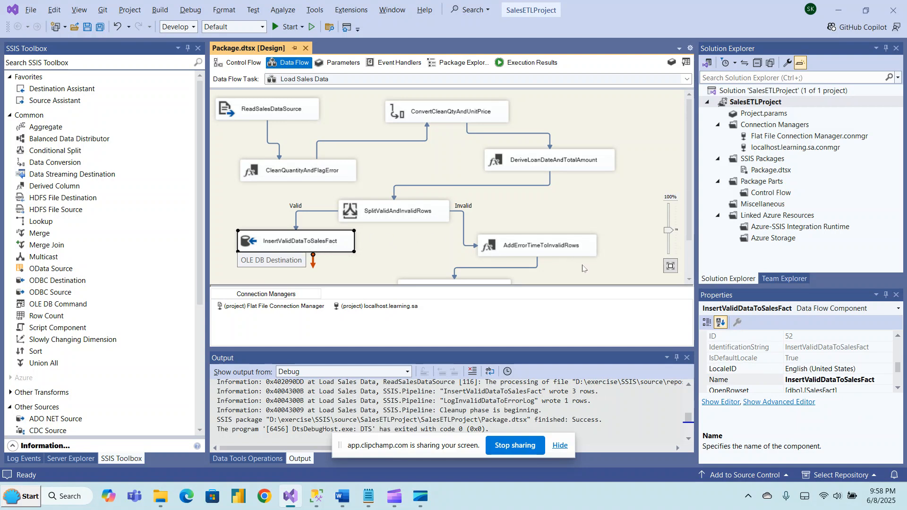
click(597, 271)
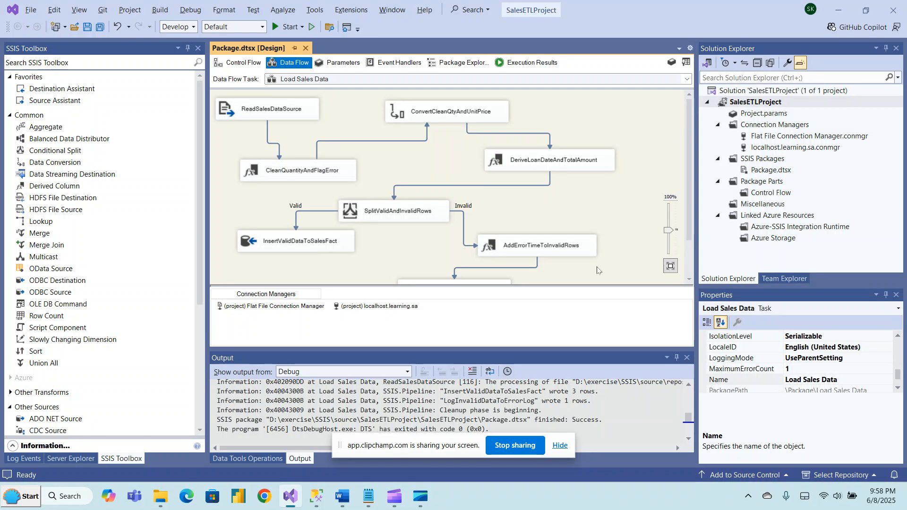
click(690, 277)
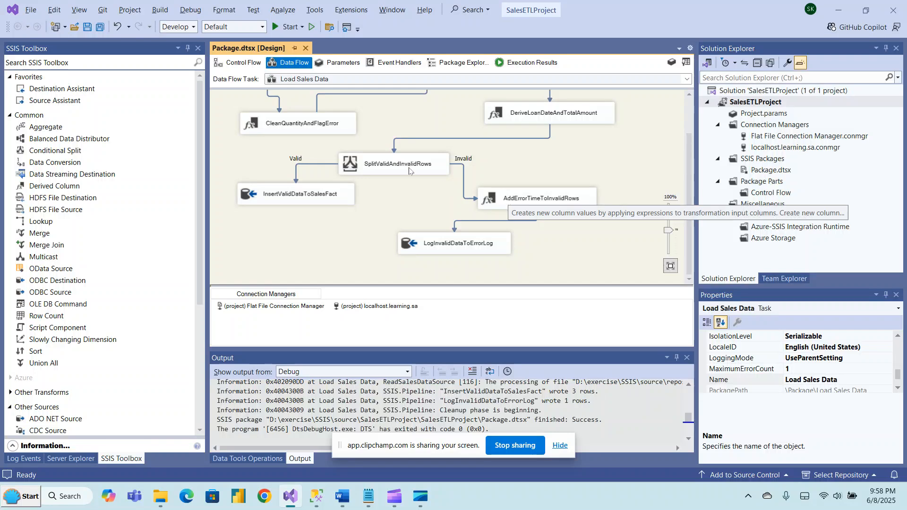
Return to the Word documentation and read the Execution Summary's total, valid and invalid row entries above the best practices.
key(alt+Tab)
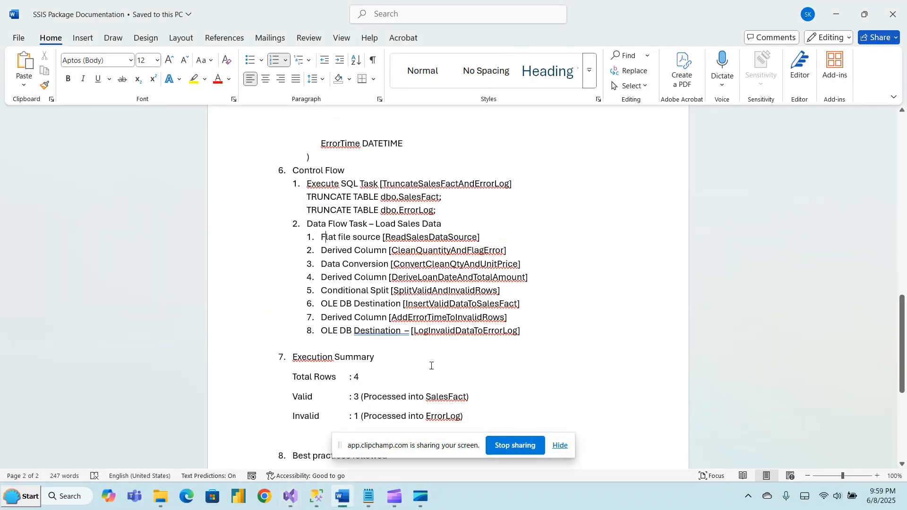
click(436, 353)
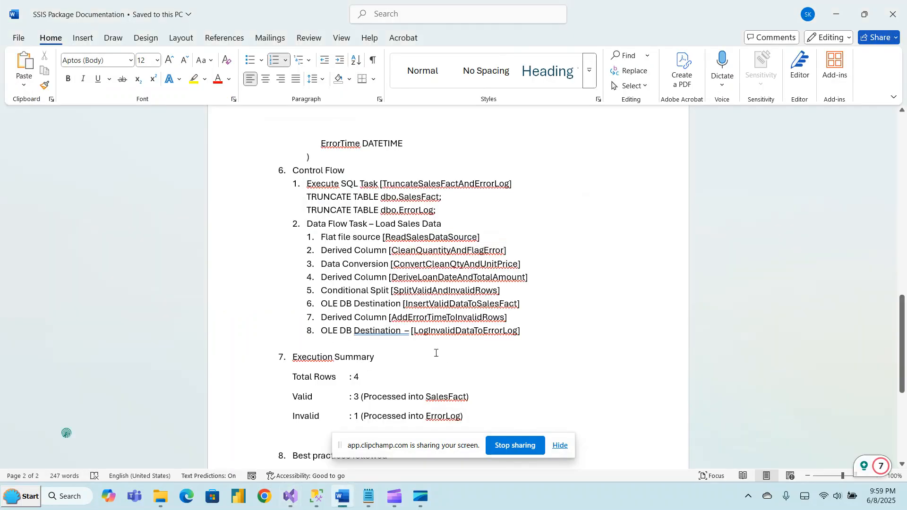
click(507, 371)
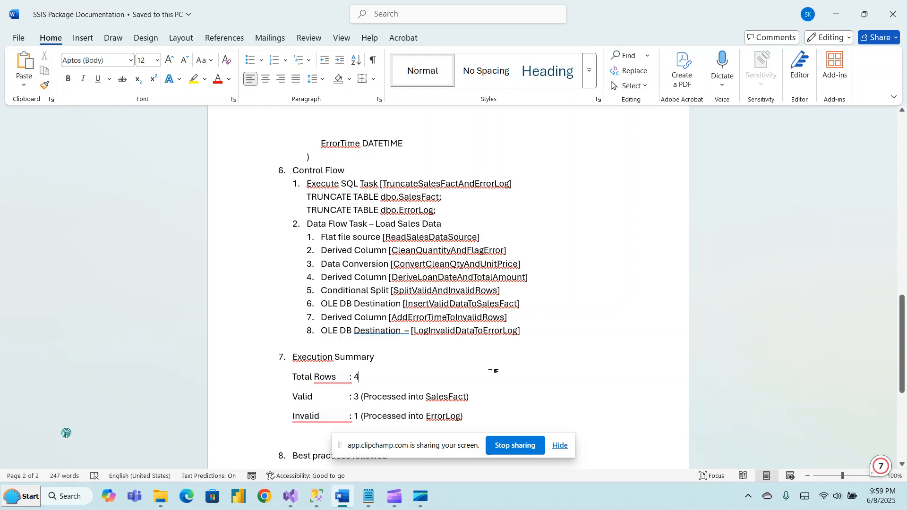
key(Down)
key(Down)
key(Down)
key(Down)
key(Down)
key(Down)
key(Down)
key(Down)
key(Down)
key(Down)
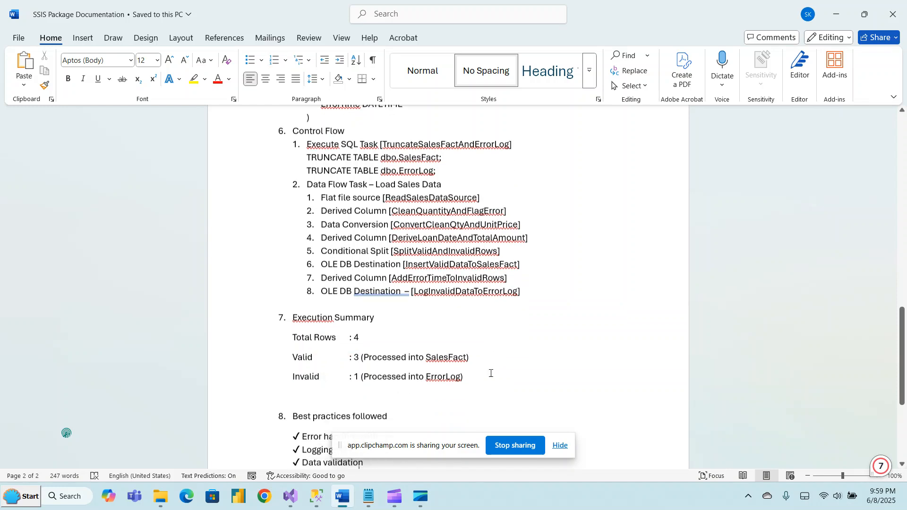
key(Down)
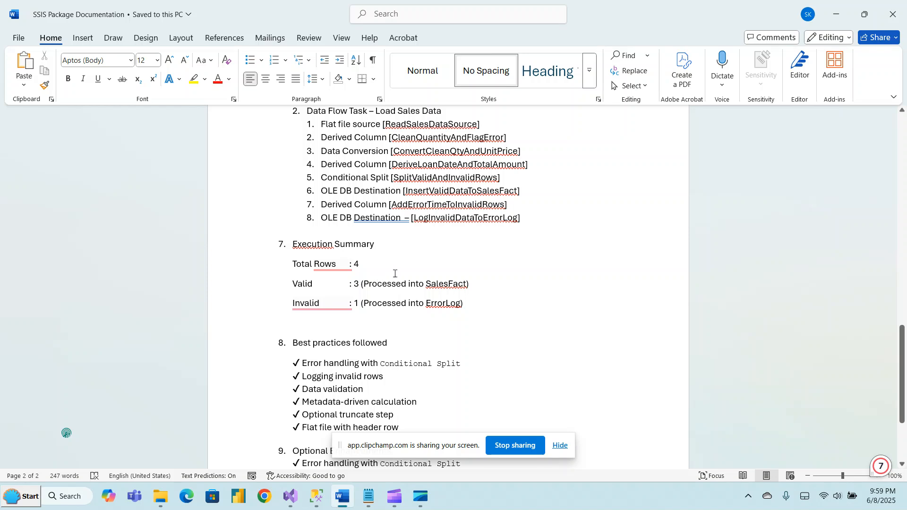
click(478, 286)
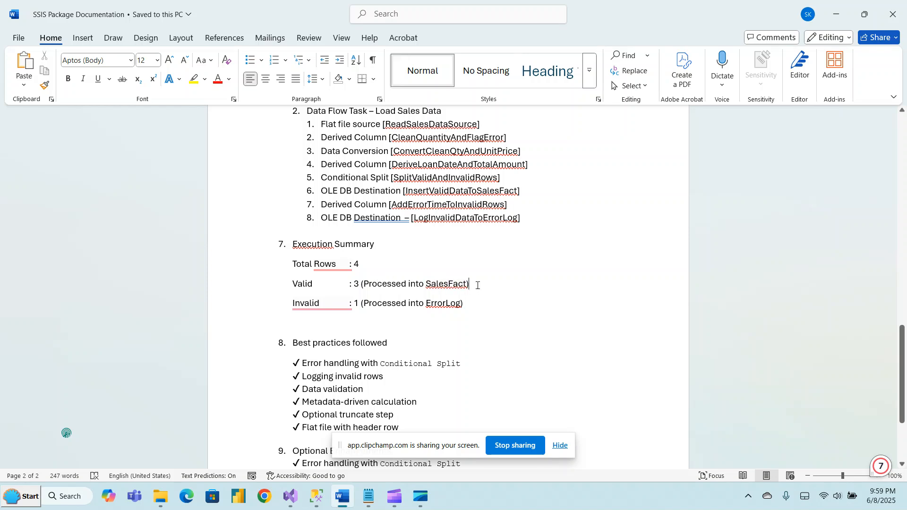
double_click(385, 285)
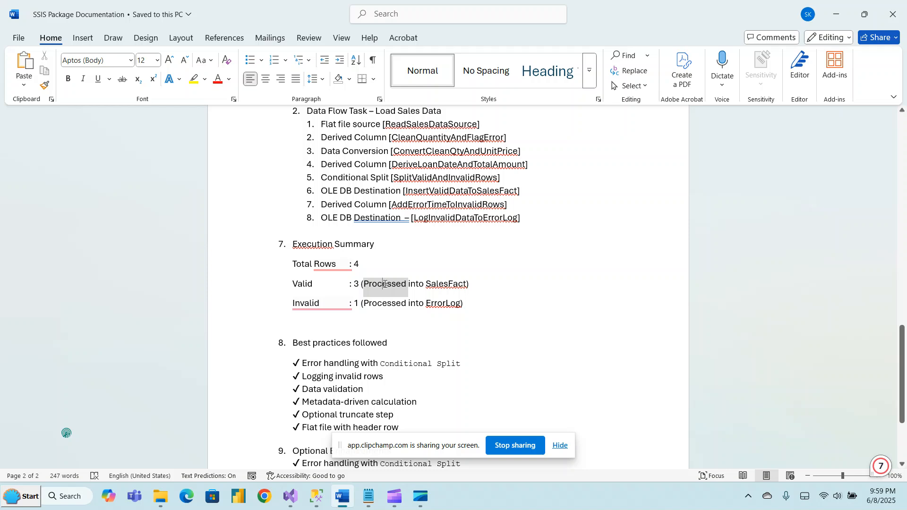
click(473, 286)
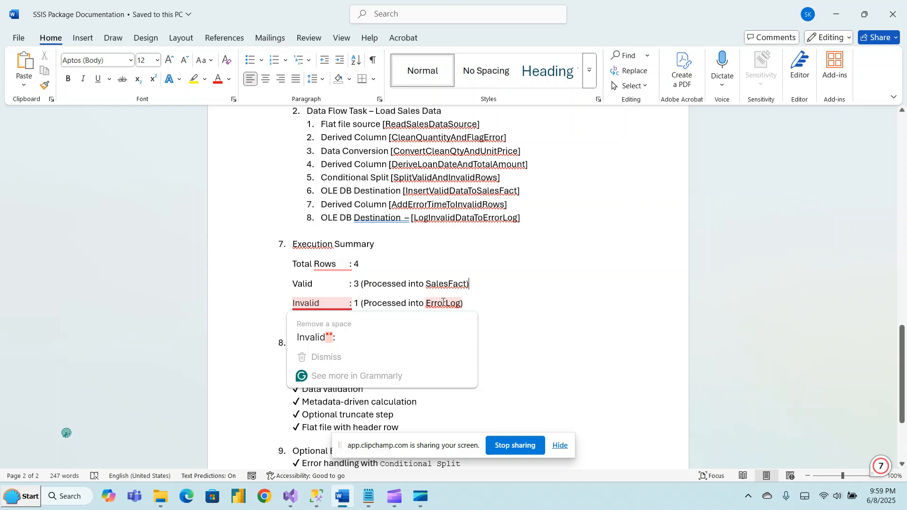
click(471, 305)
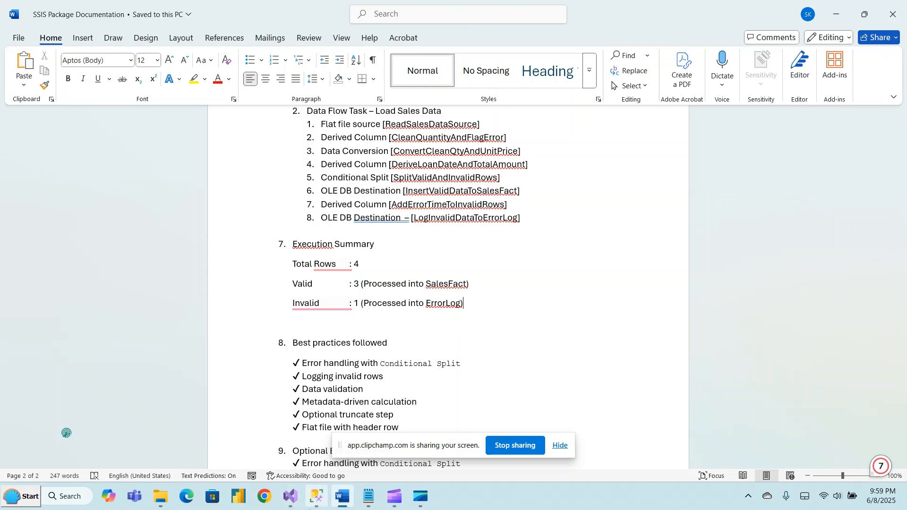
mouse_move(292, 497)
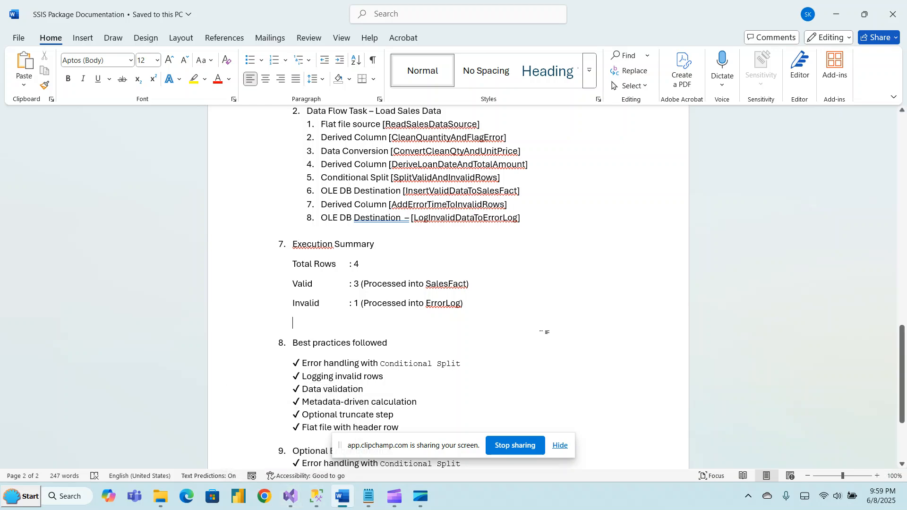
Switch to SalesETLProject in Visual Studio and run the package to execute the Load Sales Data flow.
key(alt+Tab)
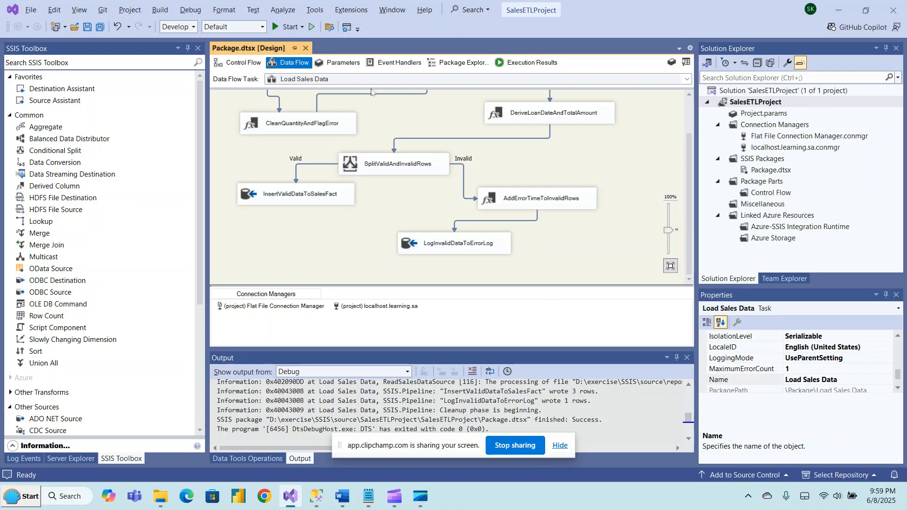
click(287, 27)
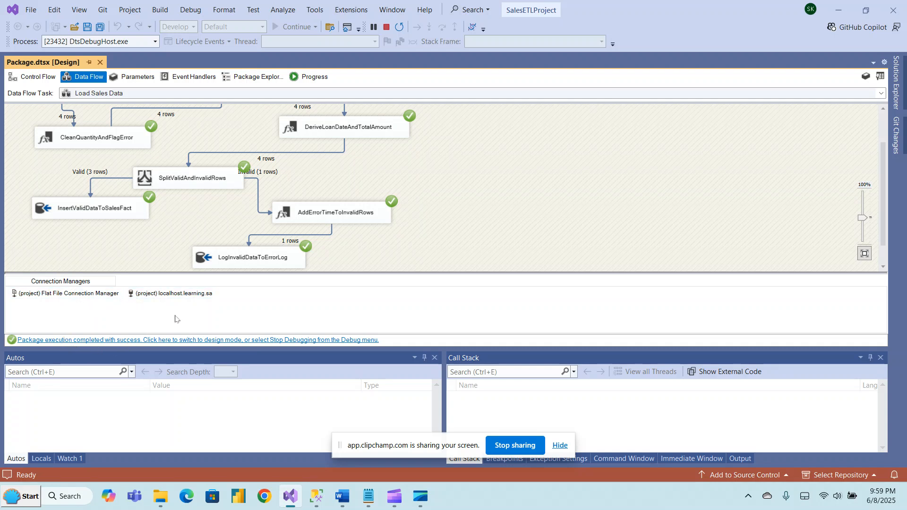
Switch to SQL Server Management Studio and query the top 1000 rows of dbo.SalesFact and dbo.ErrorLog in the learning database.
click(316, 500)
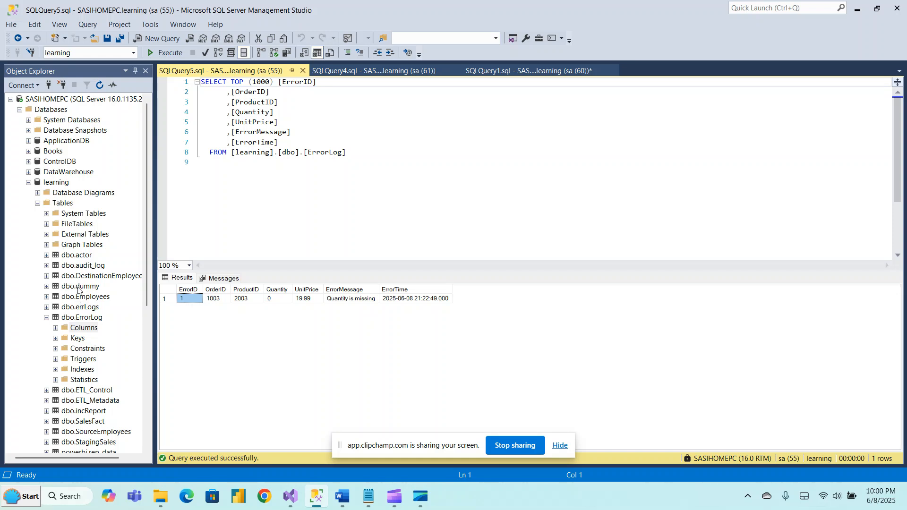
click(47, 214)
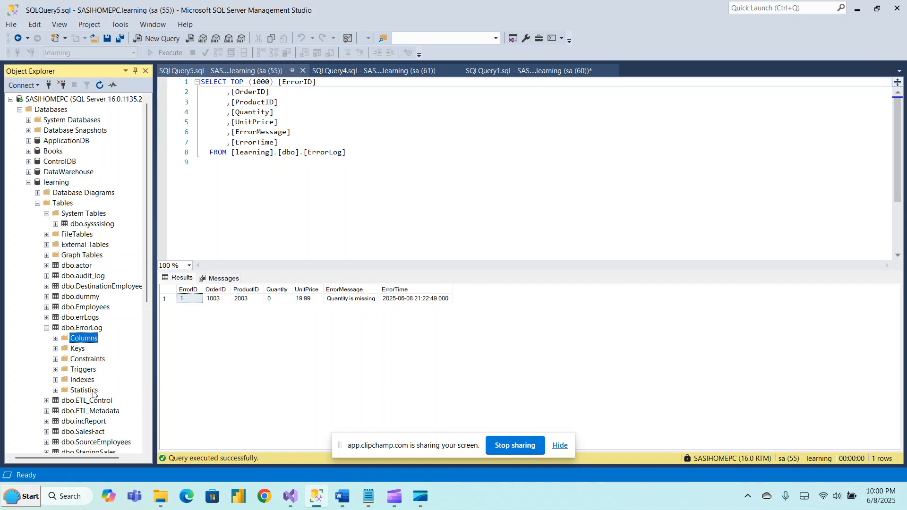
click(46, 327)
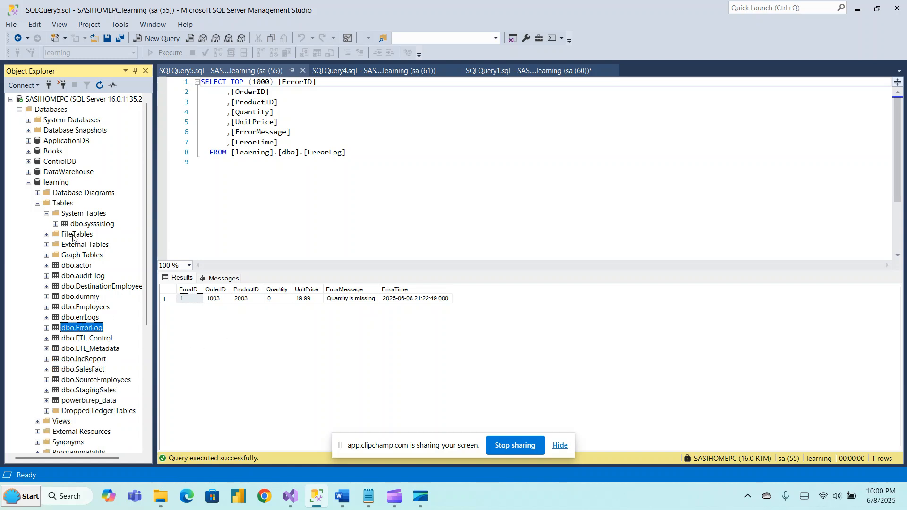
click(81, 371)
right_click(81, 372)
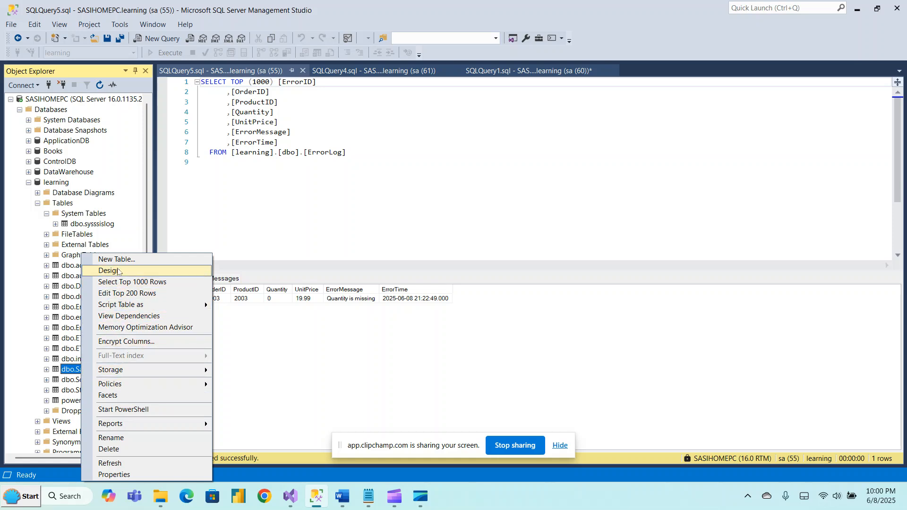
click(115, 283)
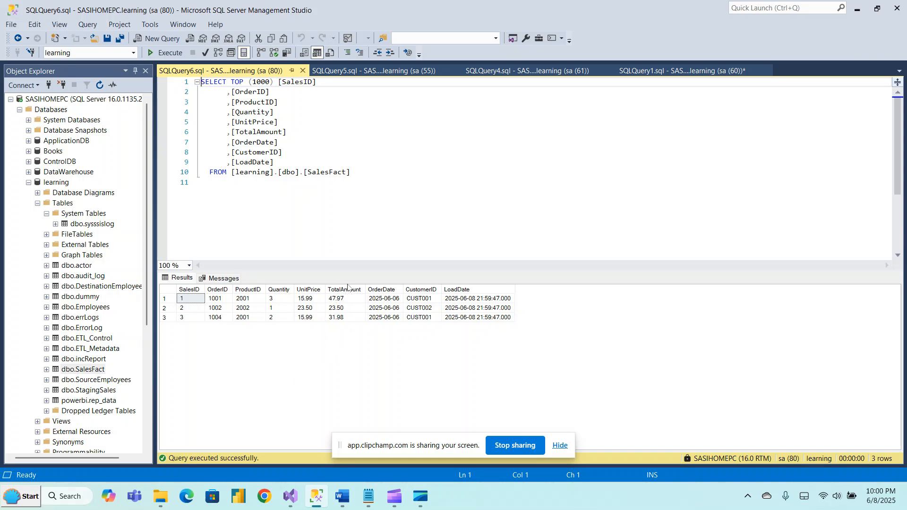
right_click(78, 330)
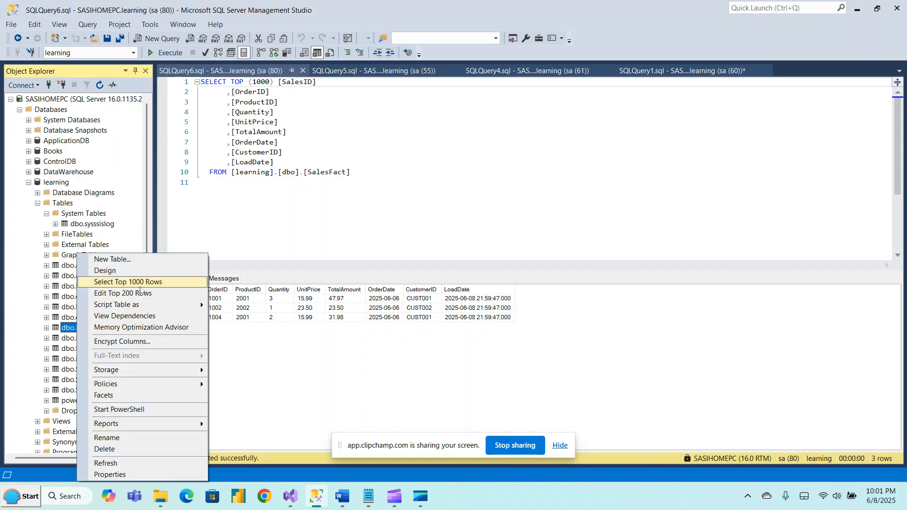
click(139, 287)
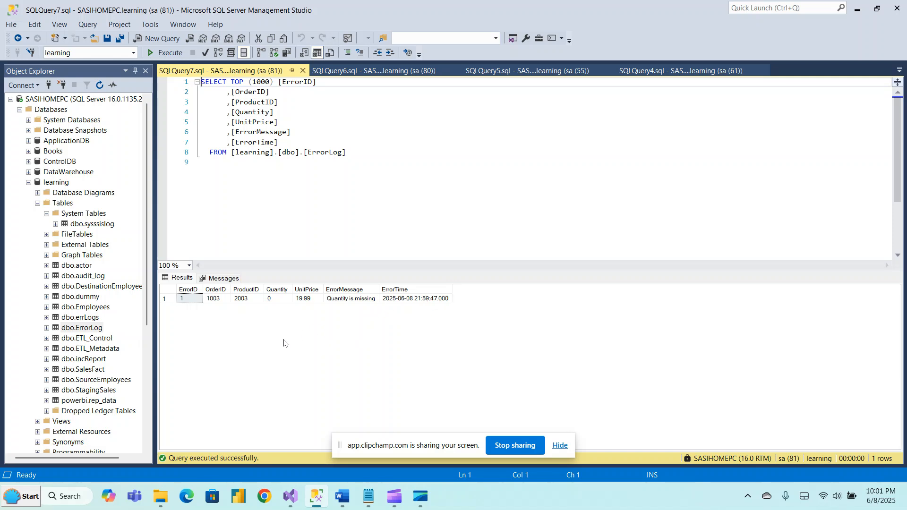
Return to the SSIS Package Documentation in Word and read the Best practices followed and Optional Enhancements sections.
mouse_move(343, 496)
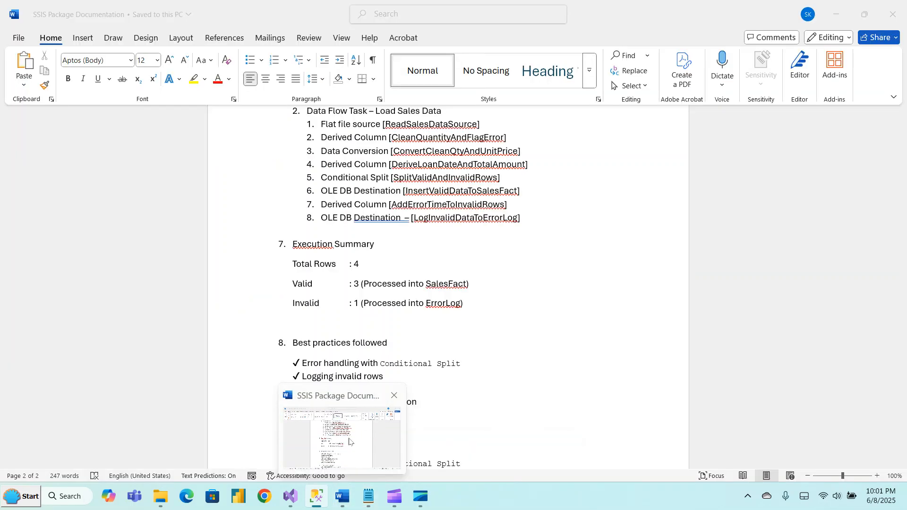
click(350, 442)
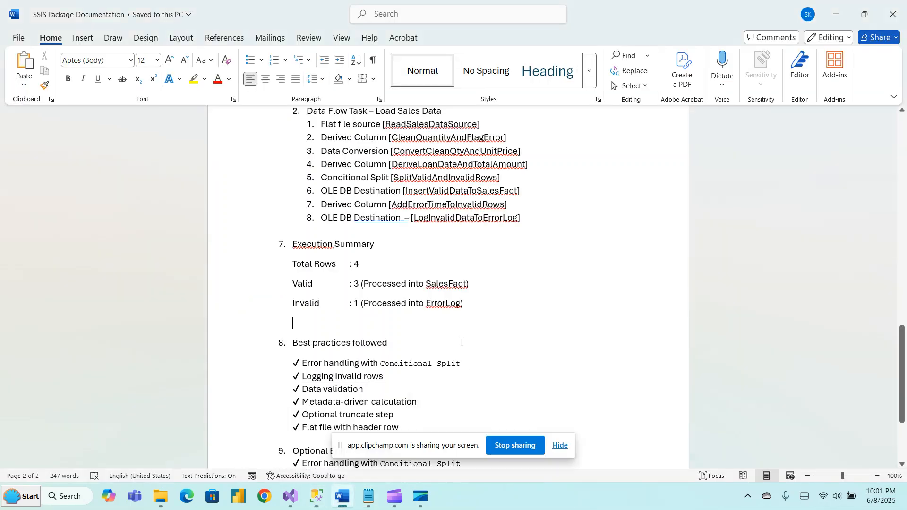
click(461, 341)
key(Down)
key(Down)
key(Down)
key(Down)
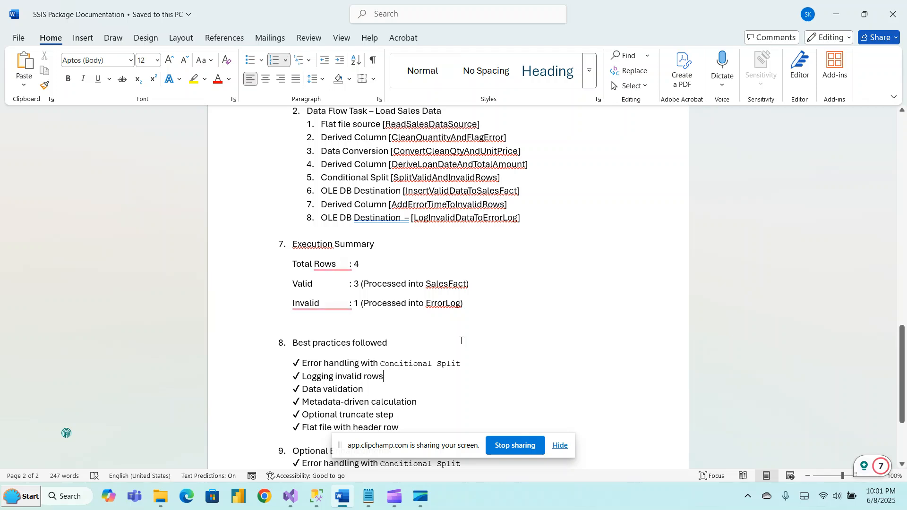
click(588, 316)
key(Down)
key(Down)
key(Down)
key(Down)
key(Down)
key(Down)
key(Down)
key(Down)
key(Down)
key(Down)
key(Down)
key(Down)
key(Down)
key(Down)
key(Down)
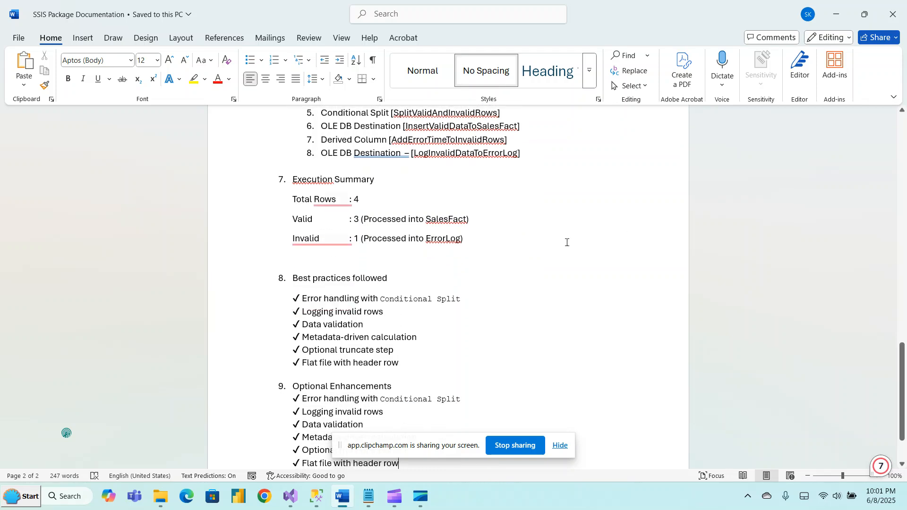
click(324, 368)
click(509, 356)
click(436, 373)
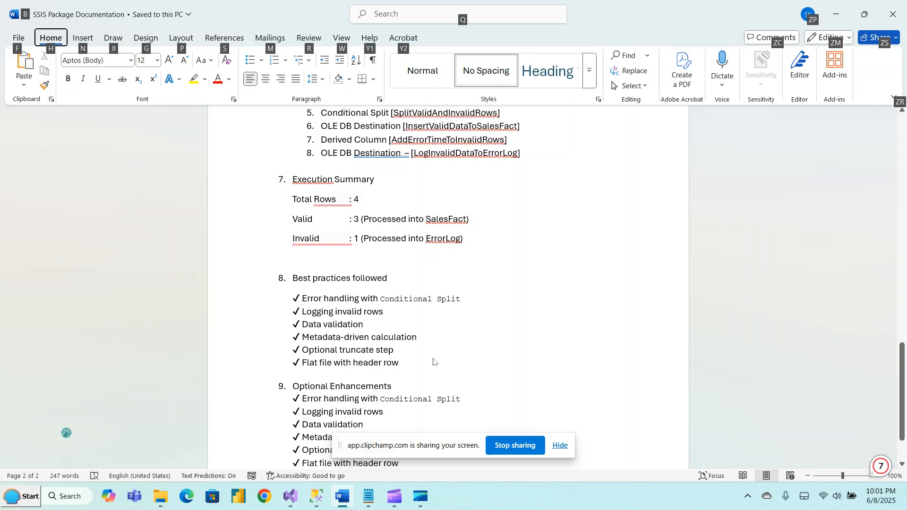